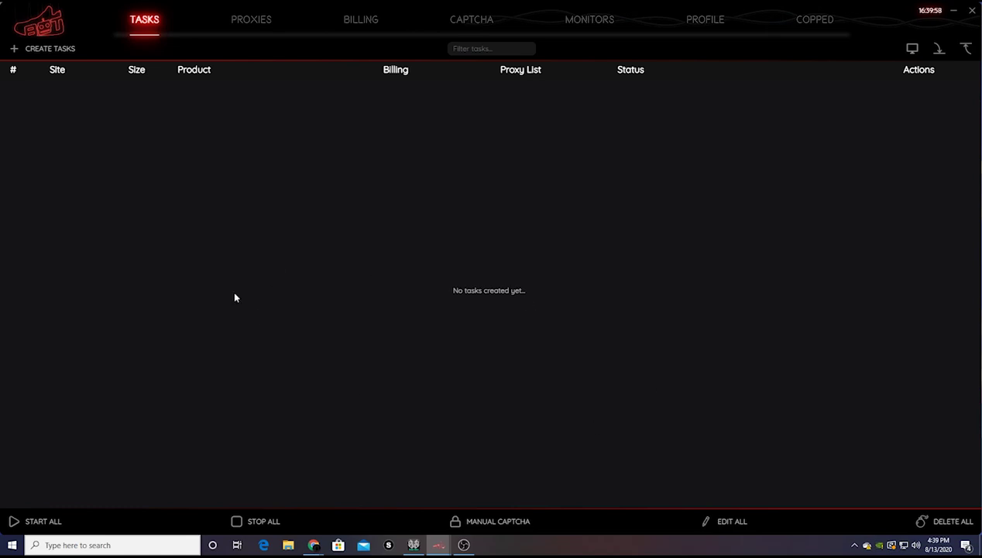
Start a new Kith task with the keywords "asics atmos wotherspoon, asics atmos sean, asics atmos wotherspoon gel"
{"action": "left_click", "coordinate": [57, 51]}
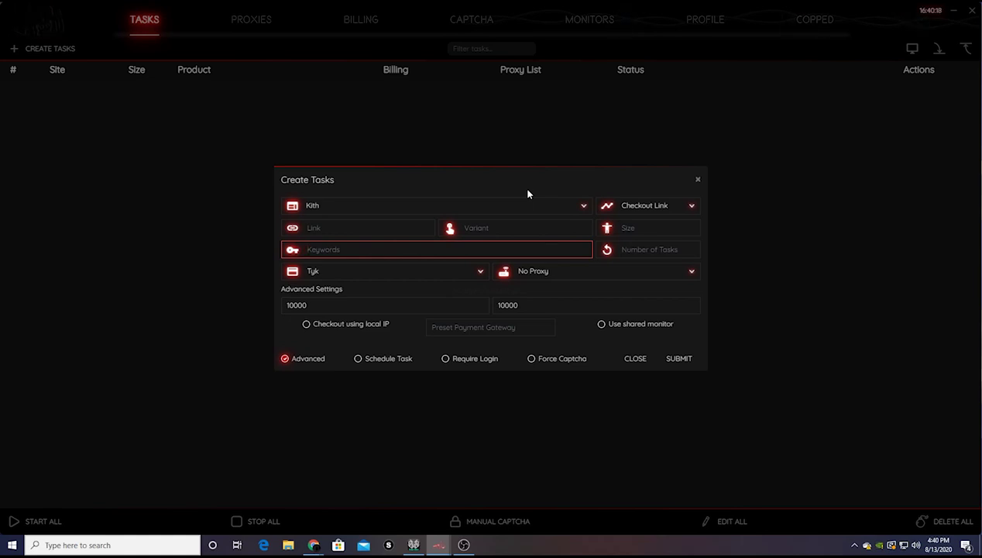
{"action": "type", "text": "asics atmos wotherspoon,"}
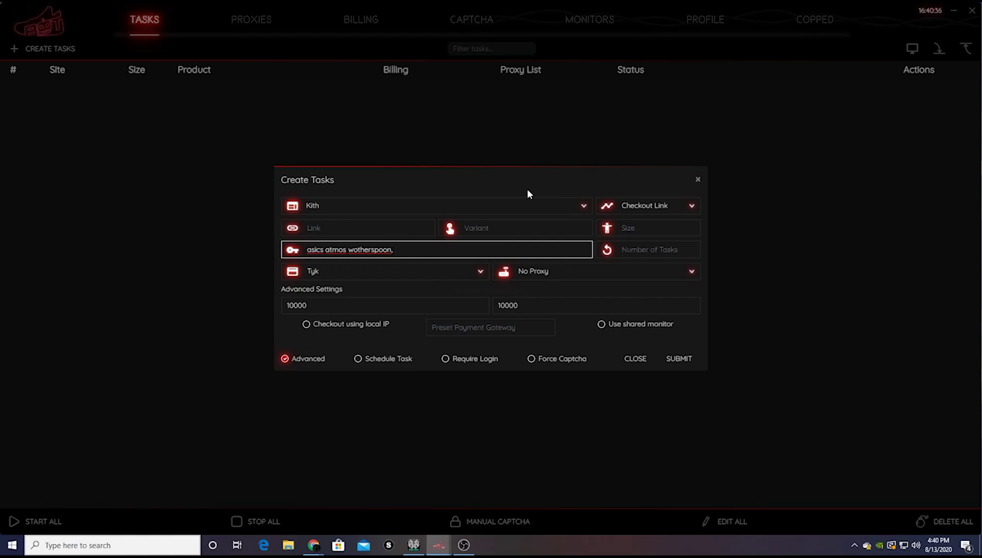
{"action": "type", "text": "a"}
{"action": "type", "text": "sics"}
{"action": "type", "text": " at"}
{"action": "type", "text": "mos"}
{"action": "type", "text": " sec"}
{"action": "type", "text": "n, a"}
{"action": "type", "text": "tmo"}
{"action": "key", "text": "BackSpace"}
{"action": "key", "text": "BackSpace"}
{"action": "key", "text": "BackSpace"}
{"action": "key", "text": "BackSpace"}
{"action": "key", "text": "BackSpace"}
{"action": "key", "text": "BackSpace"}
{"action": "type", "text": ", asic"}
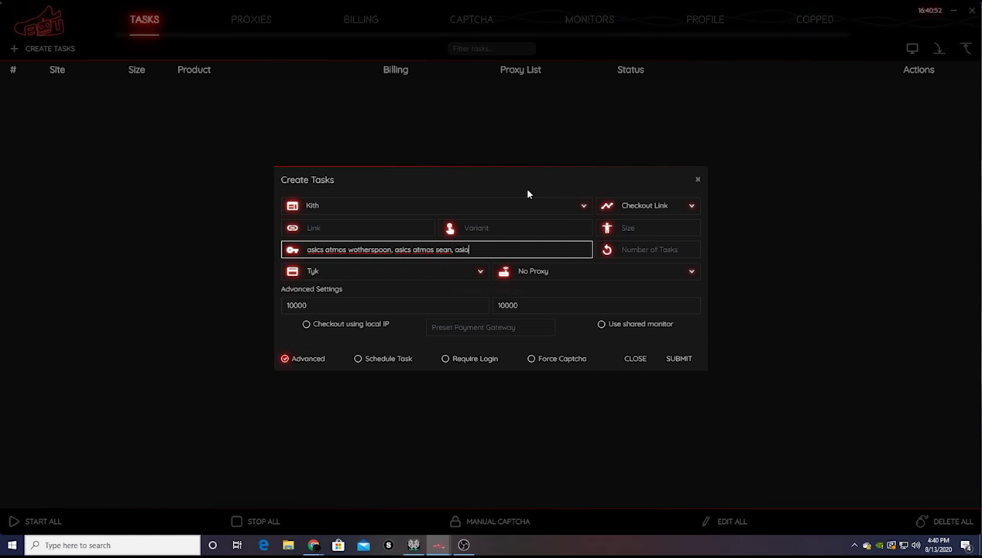
{"action": "type", "text": "s atmos wotherspoon gel"}
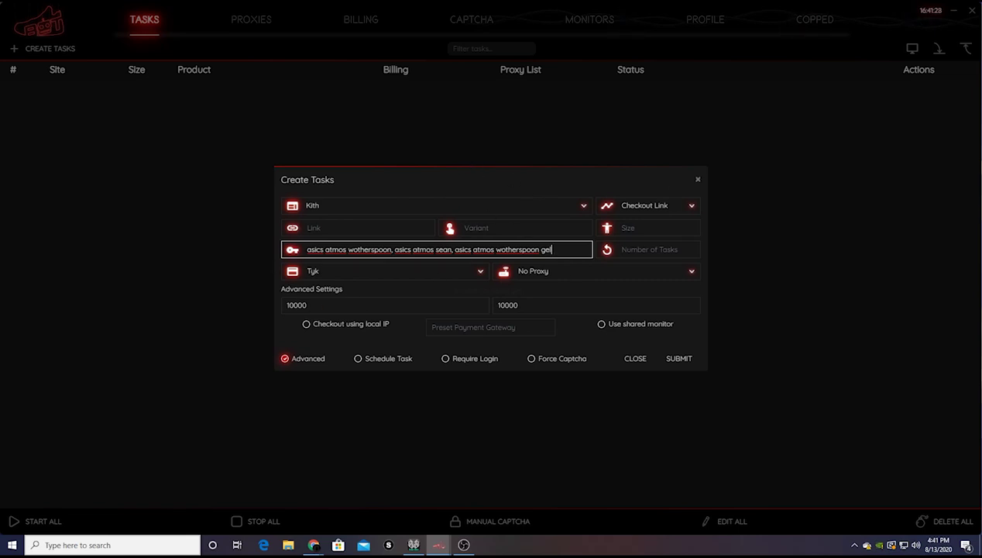
Set the task's checkout mode to Cyborg3.0, leaving the size and number of tasks blank
{"action": "left_click", "coordinate": [648, 207]}
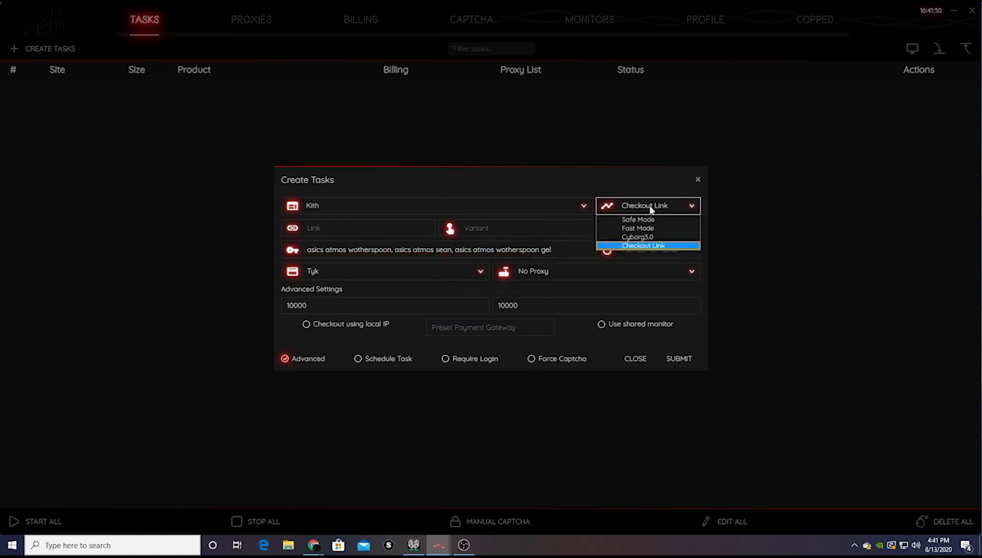
{"action": "left_click", "coordinate": [644, 236]}
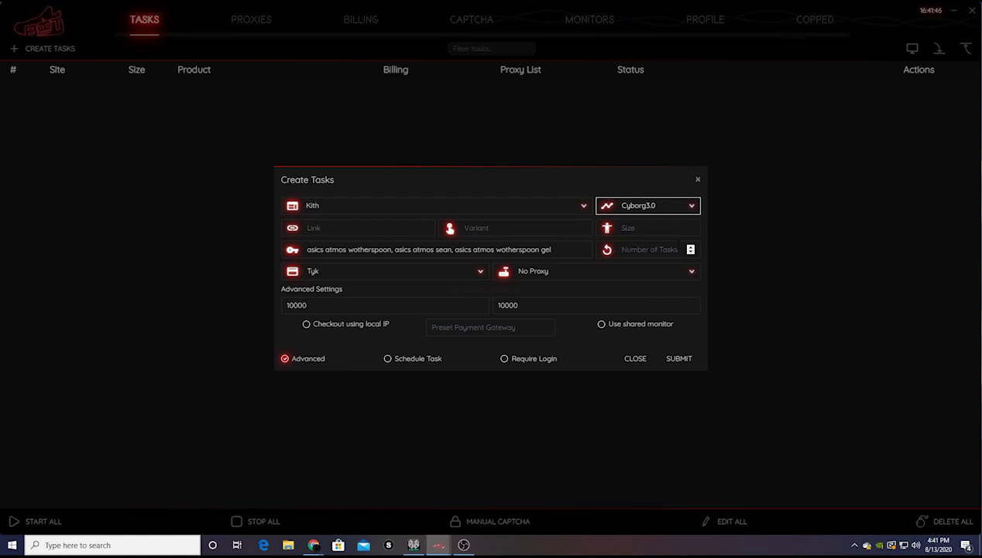
{"action": "left_click", "coordinate": [634, 224]}
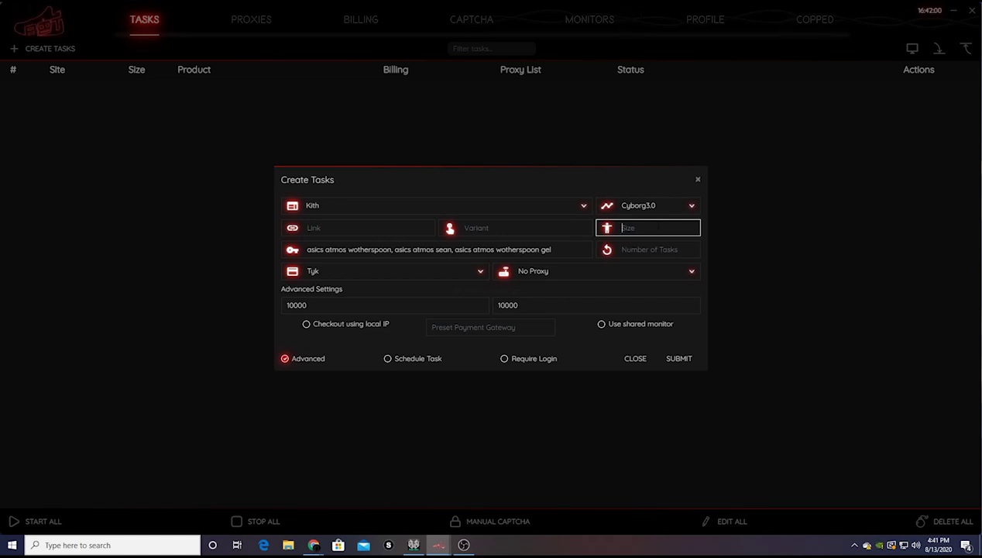
{"action": "left_click", "coordinate": [623, 249]}
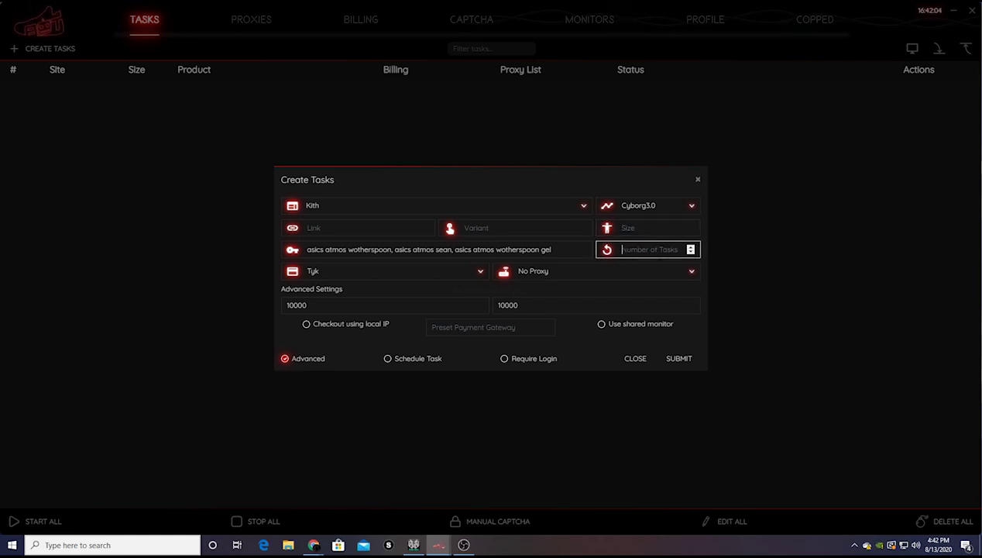
Choose No Proxy as the task's proxy list and Tyk as its billing profile
{"action": "left_click", "coordinate": [636, 276]}
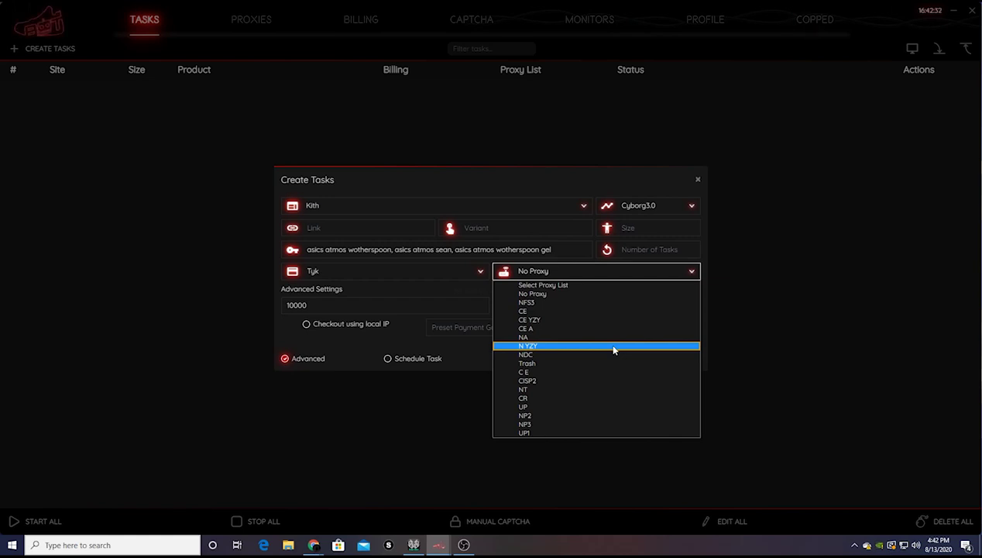
{"action": "left_click", "coordinate": [604, 293]}
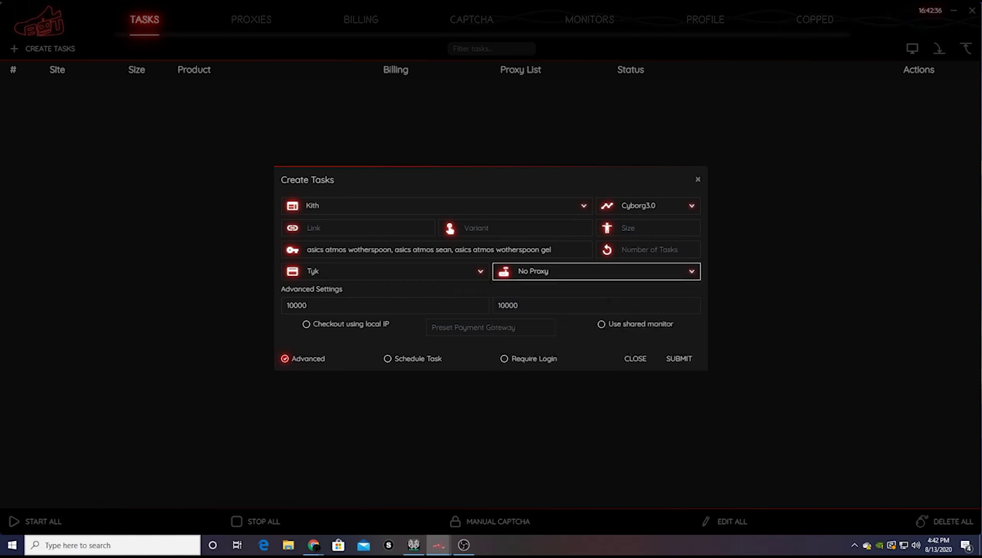
{"action": "left_click", "coordinate": [389, 267]}
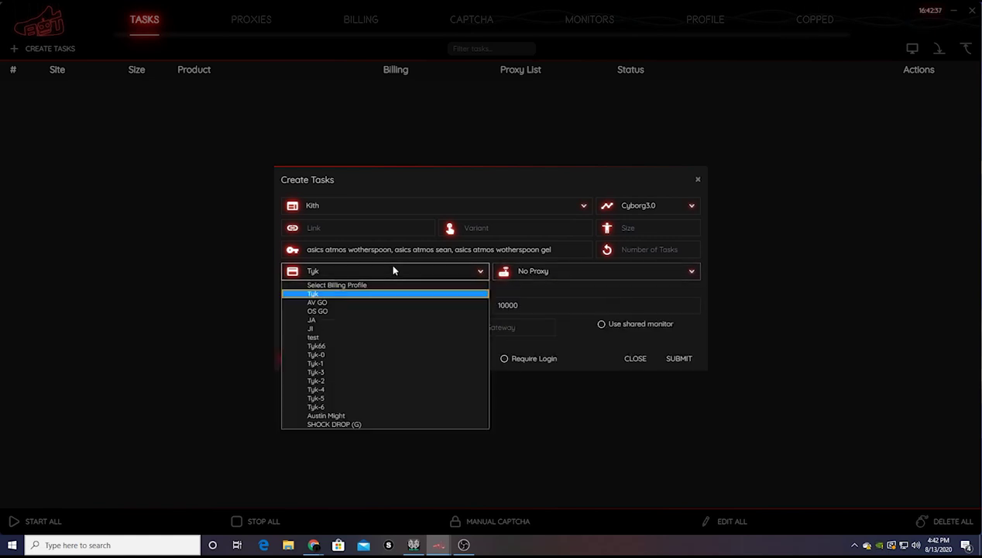
{"action": "left_click", "coordinate": [354, 296]}
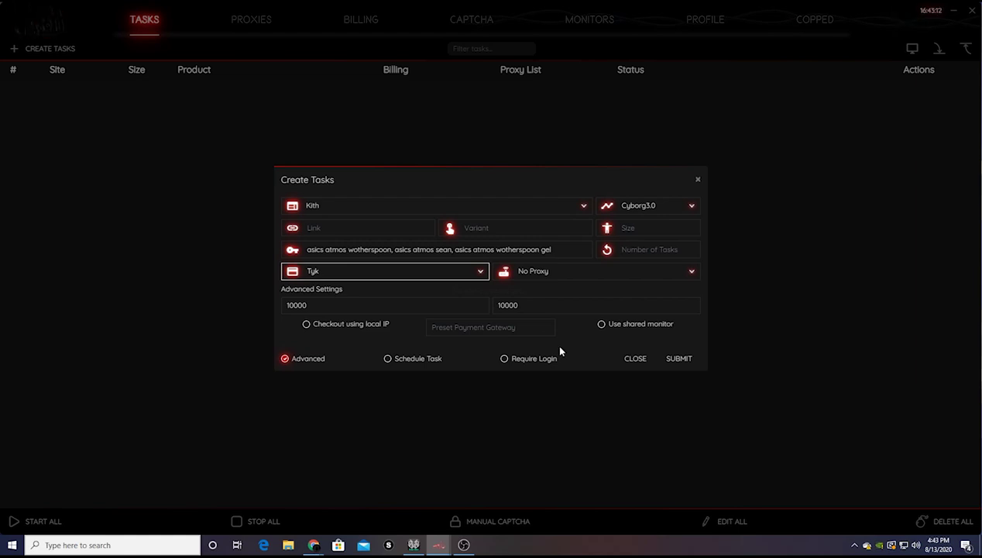
Set both the monitor and restock timeouts in the task's advanced settings to 10000
{"action": "left_click", "coordinate": [284, 359]}
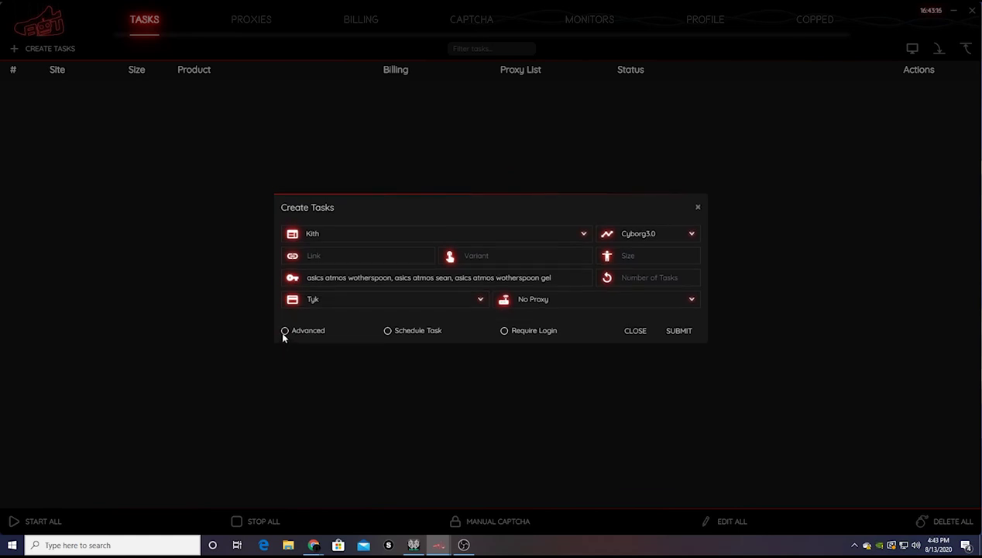
{"action": "left_click", "coordinate": [281, 331]}
{"action": "double_click", "coordinate": [303, 305]}
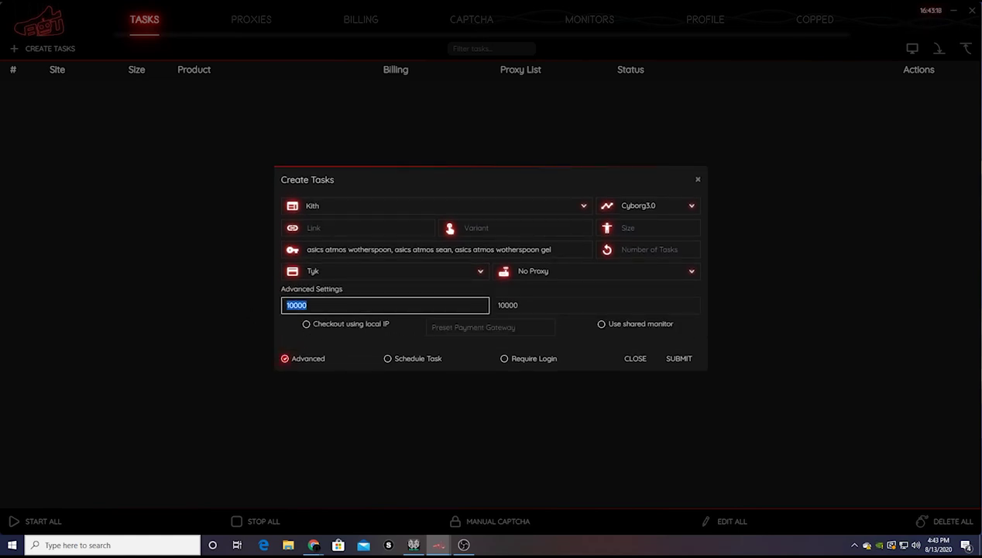
{"action": "left_click", "coordinate": [507, 305]}
{"action": "double_click", "coordinate": [507, 305]}
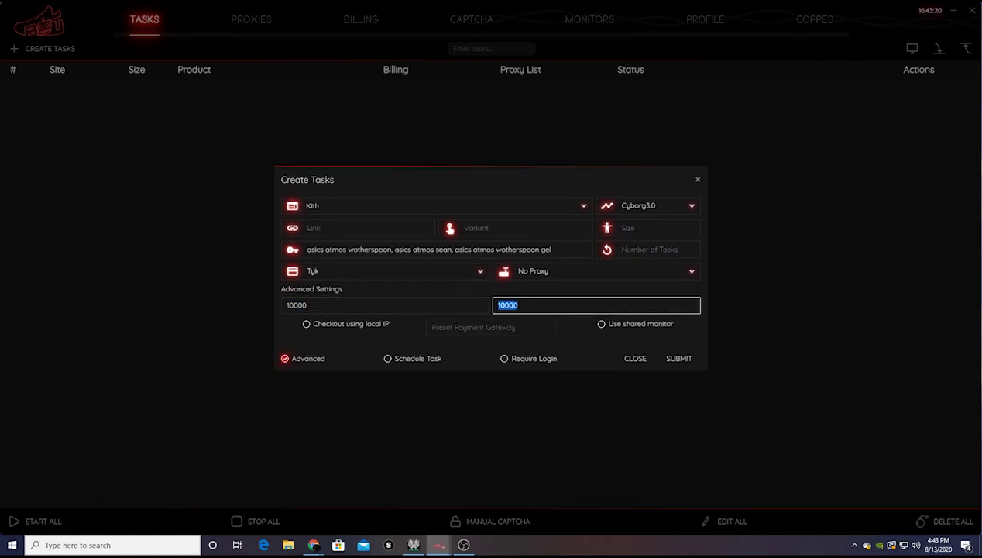
{"action": "key", "text": "shift+Tab"}
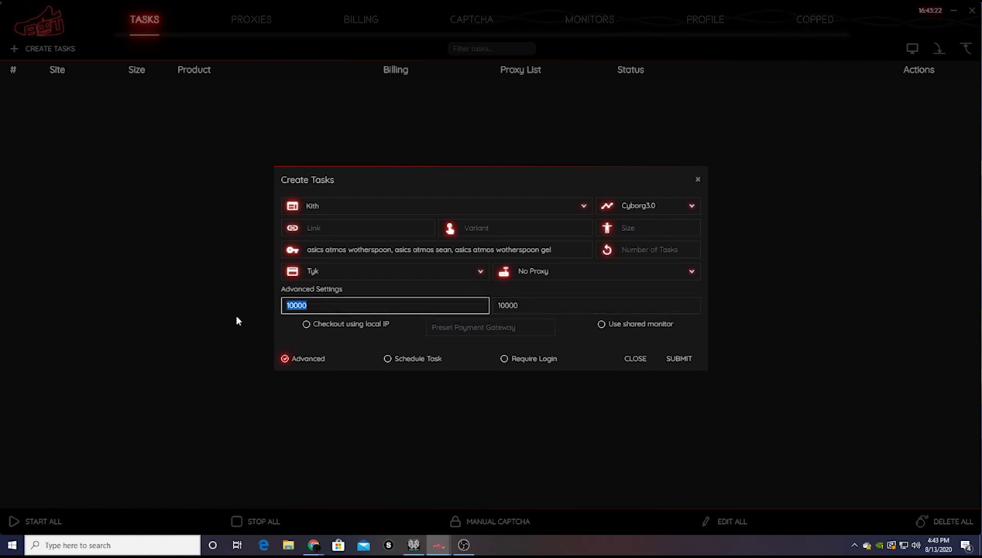
{"action": "left_click", "coordinate": [352, 311]}
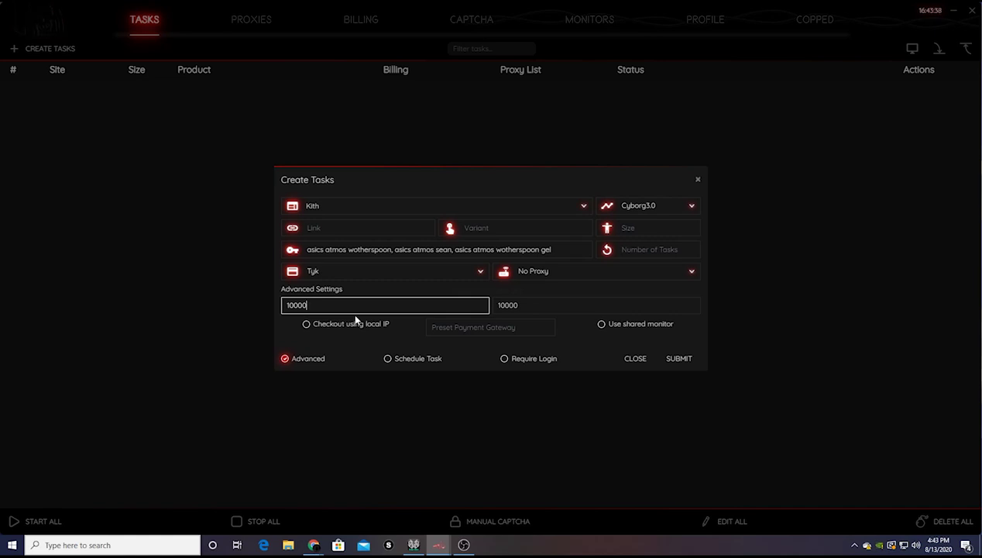
{"action": "key", "text": "ctrl+a"}
{"action": "key", "text": "ctrl+c"}
{"action": "key", "text": "Tab"}
{"action": "key", "text": "ctrl+a"}
{"action": "key", "text": "ctrl+v"}
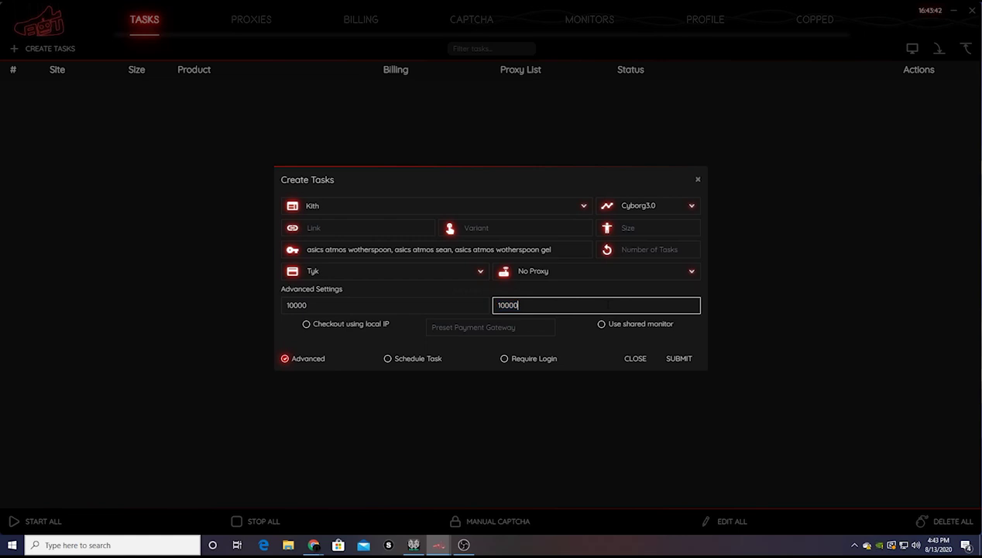
Try the Require Login and Schedule Task options on the new task, turning each back off
{"action": "left_click", "coordinate": [602, 325]}
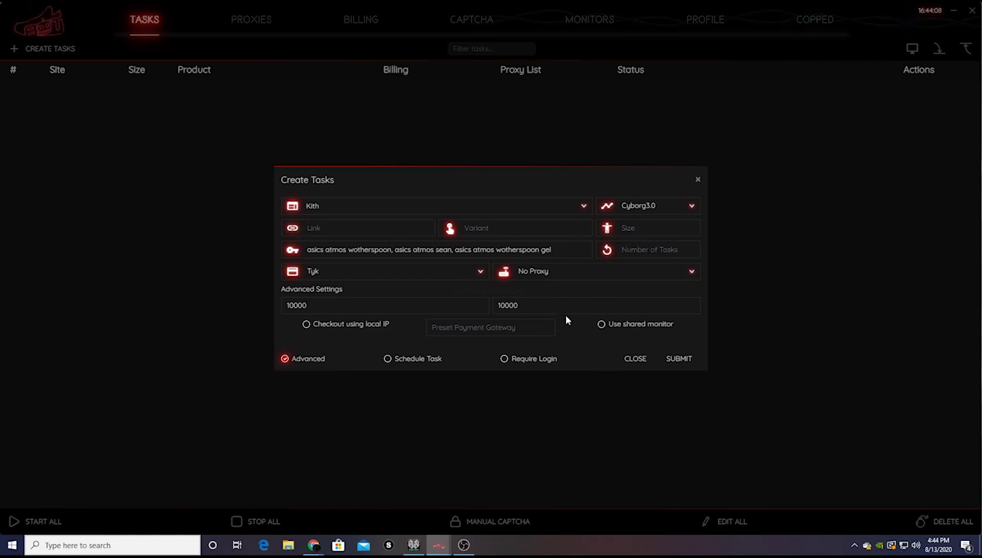
{"action": "left_click", "coordinate": [504, 358]}
{"action": "left_click", "coordinate": [505, 369]}
{"action": "left_click", "coordinate": [388, 359]}
{"action": "left_click", "coordinate": [388, 369]}
Submit the Cyborg3.0 task and accept a random available size
{"action": "left_click", "coordinate": [689, 359]}
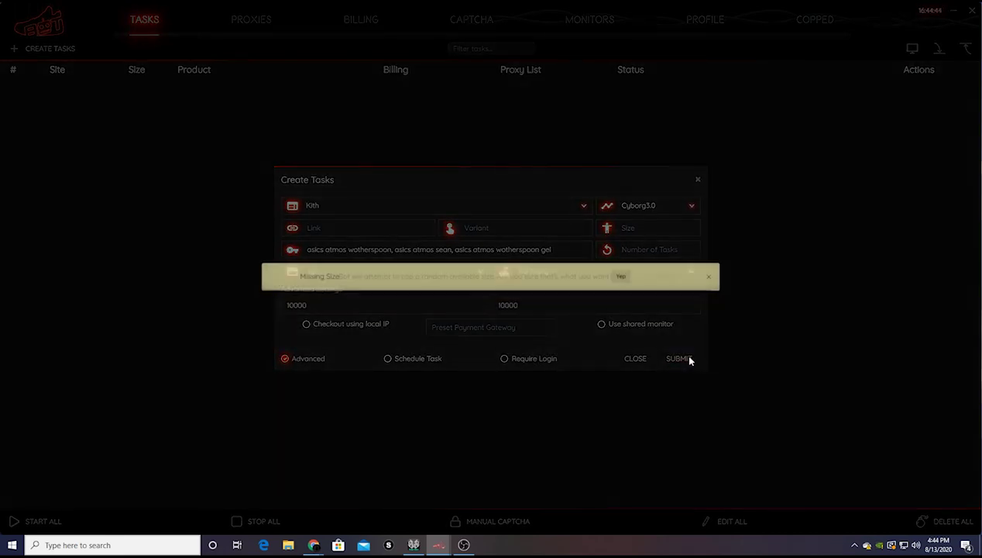
{"action": "left_click", "coordinate": [621, 269]}
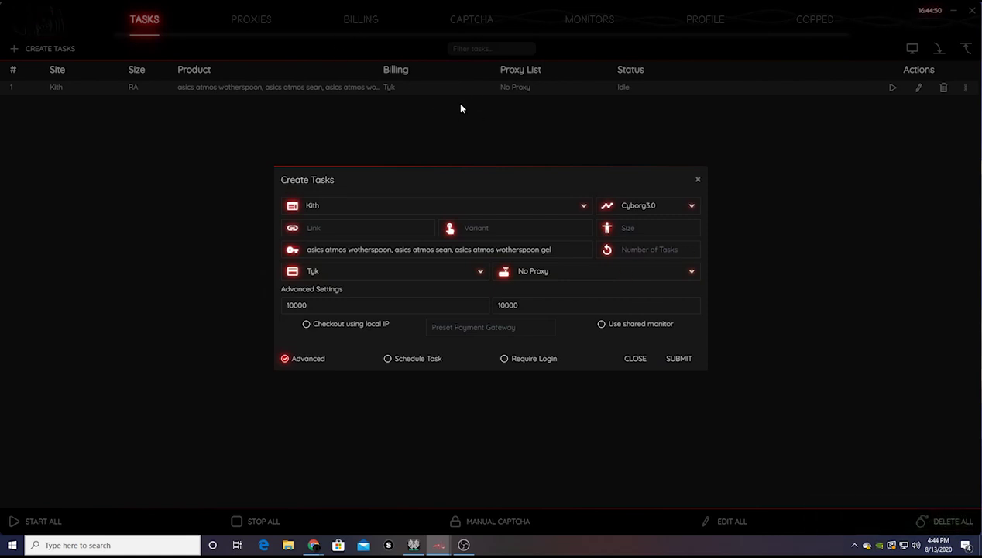
Create a second Kith task in Checkout Link mode with a random available size, and close the task form
{"action": "left_click", "coordinate": [656, 205]}
{"action": "left_click", "coordinate": [661, 247]}
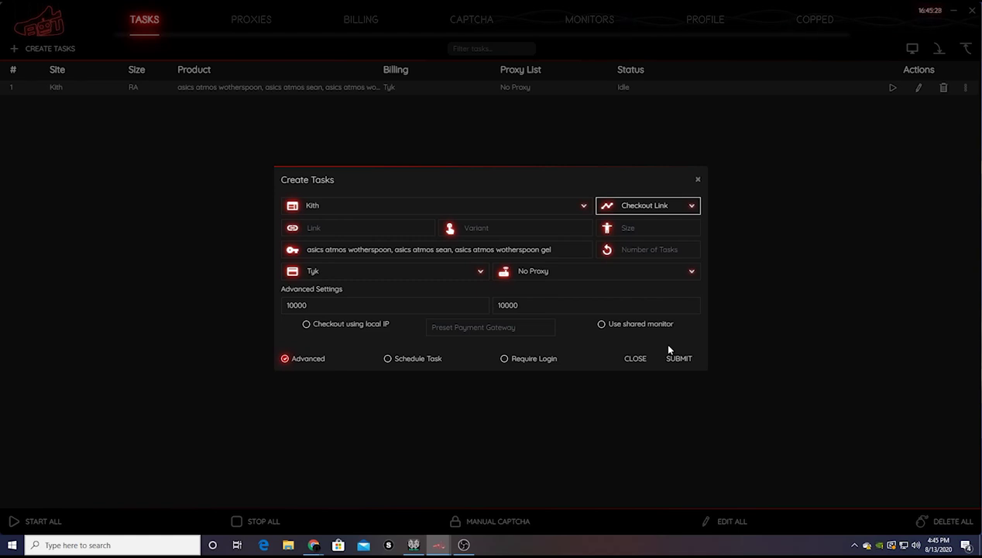
{"action": "left_click", "coordinate": [677, 357]}
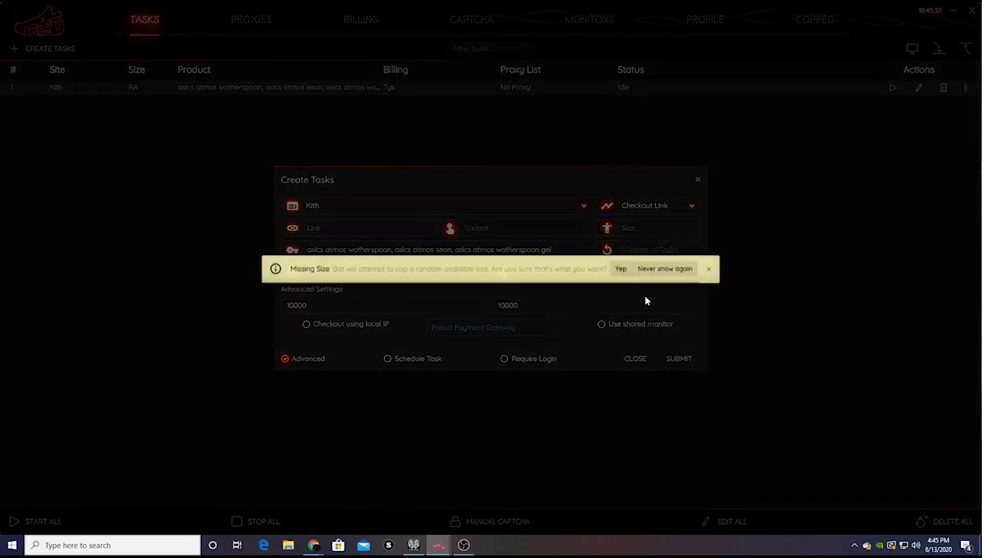
{"action": "left_click", "coordinate": [624, 265]}
{"action": "left_click", "coordinate": [697, 179]}
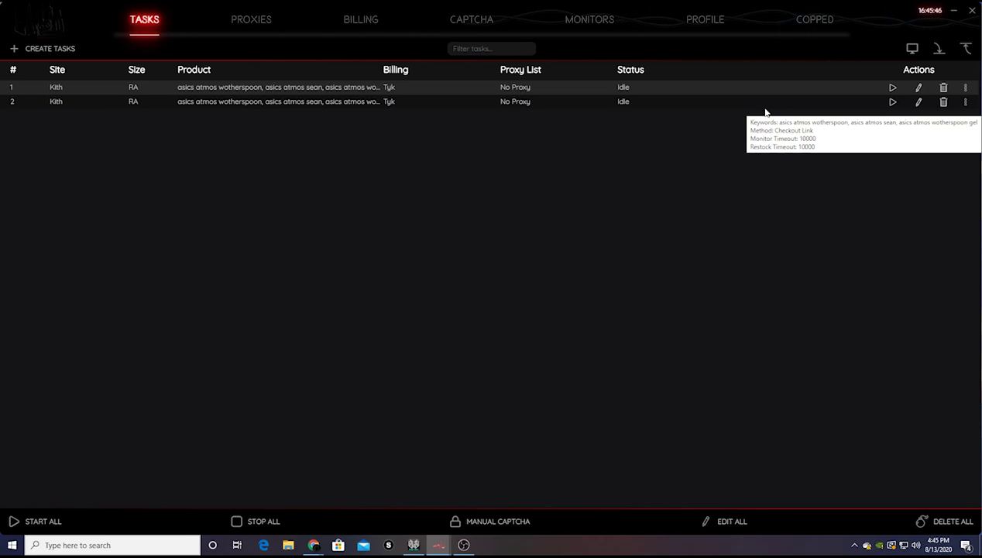
Check the second task's details and view the caught products in the monitor window
{"action": "mouse_move", "coordinate": [792, 104]}
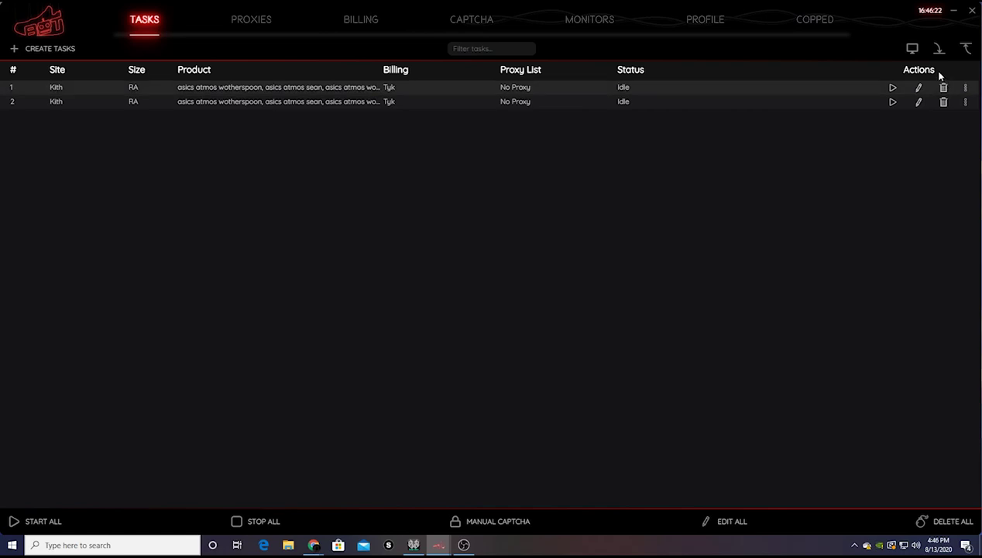
{"action": "left_click", "coordinate": [913, 49]}
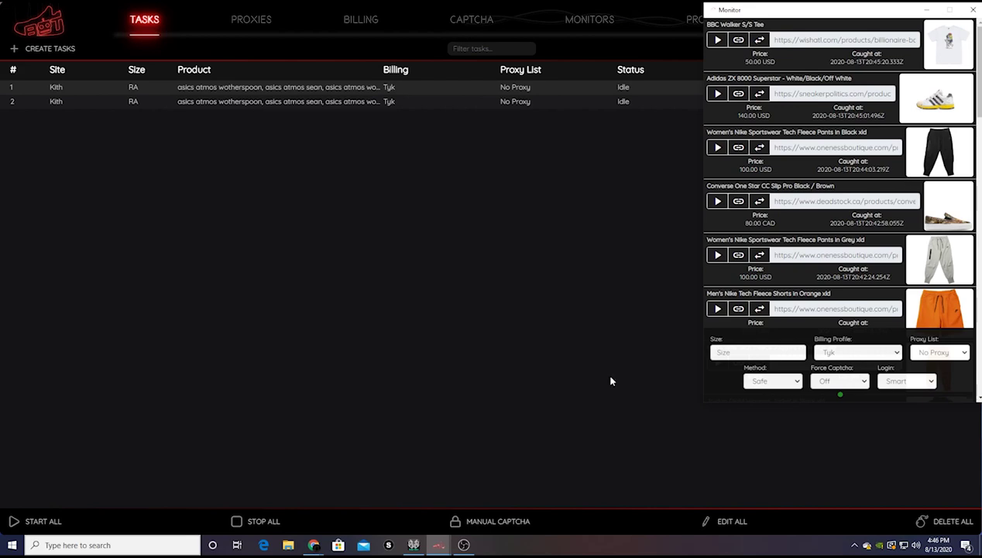
{"action": "left_click", "coordinate": [570, 378]}
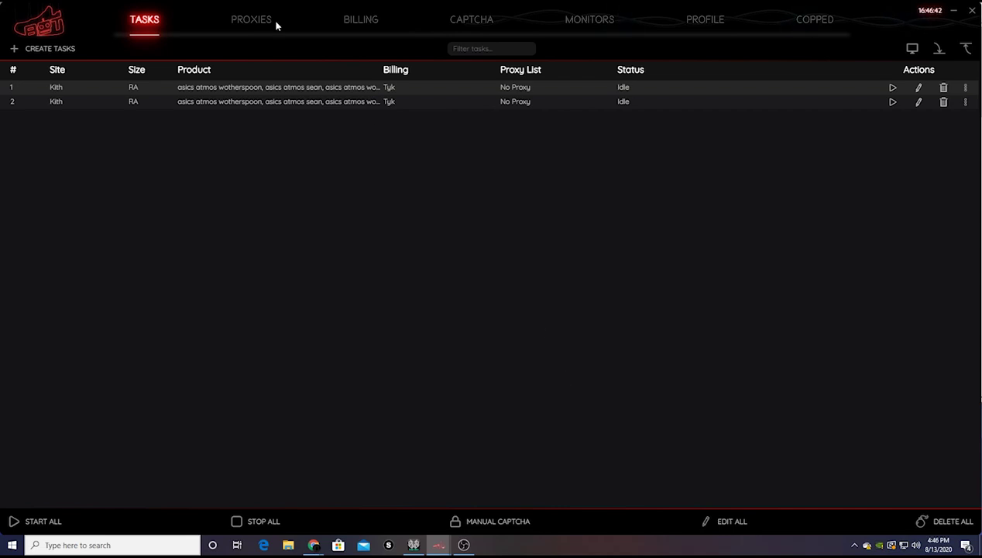
Try the All (autocreate & start from all monitors) site option in a new task, closing the form without submitting
{"action": "left_click", "coordinate": [32, 49]}
{"action": "left_click", "coordinate": [370, 207]}
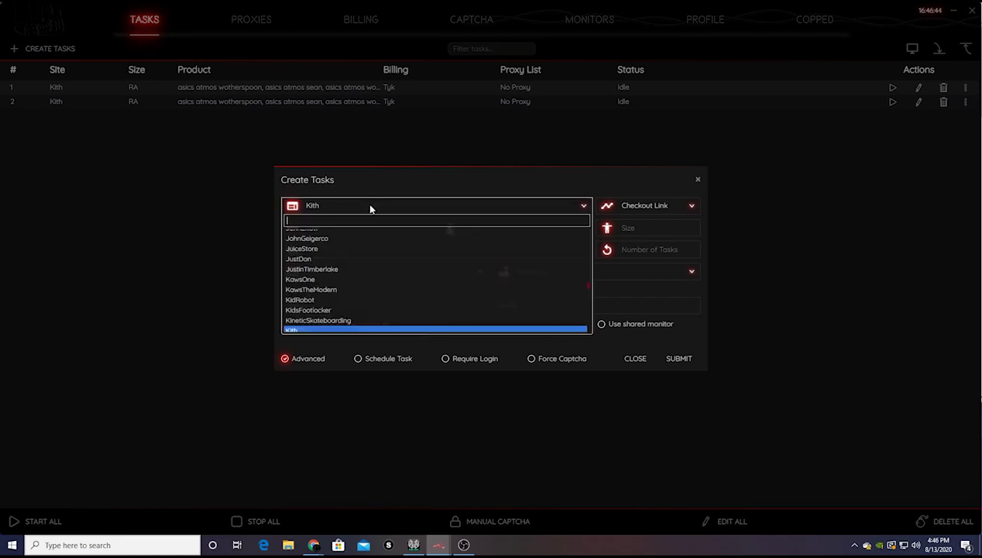
{"action": "type", "text": "all"}
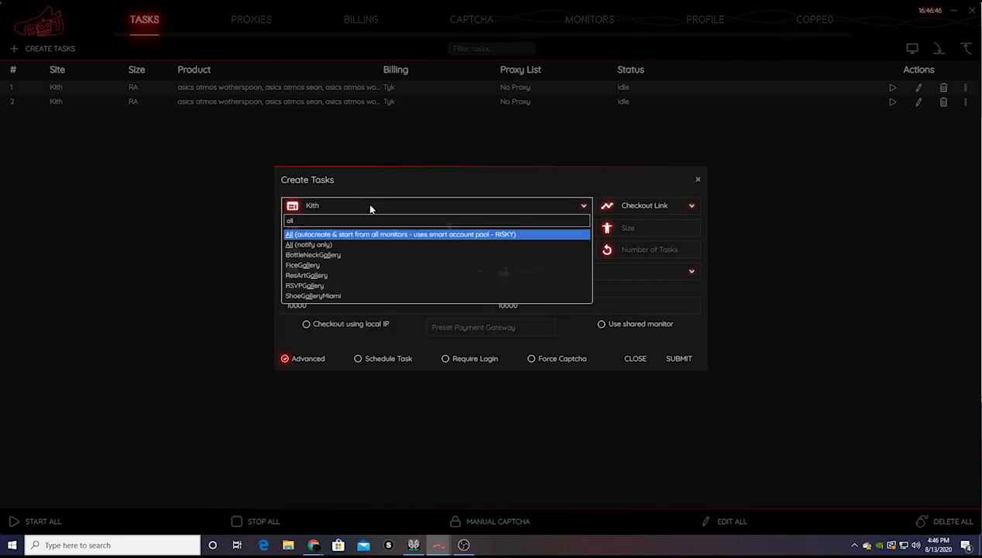
{"action": "left_click", "coordinate": [375, 234]}
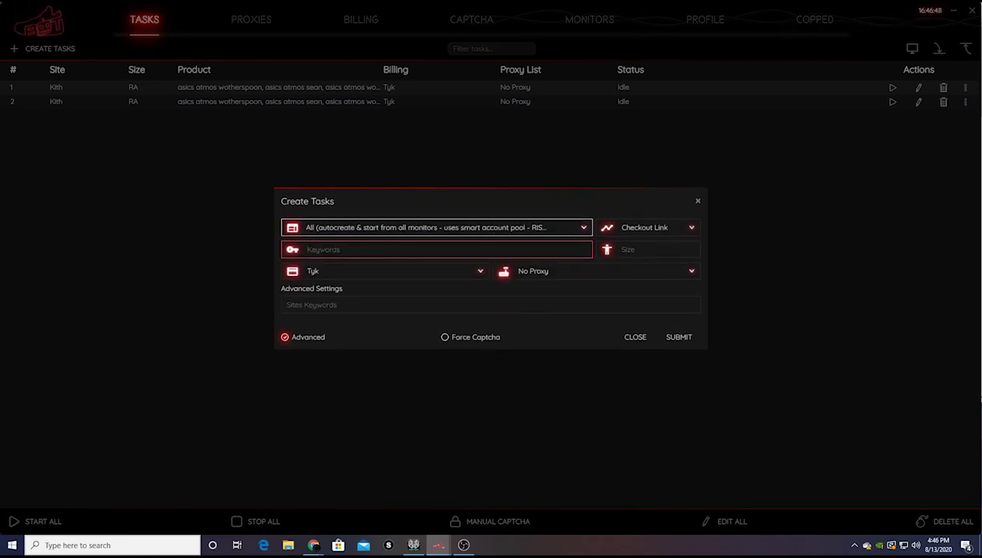
{"action": "left_click", "coordinate": [697, 203]}
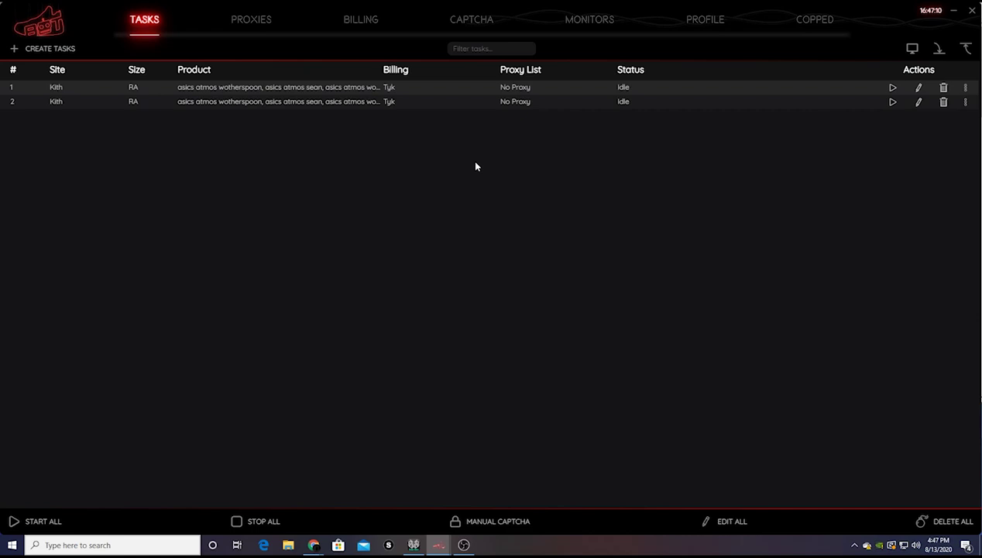